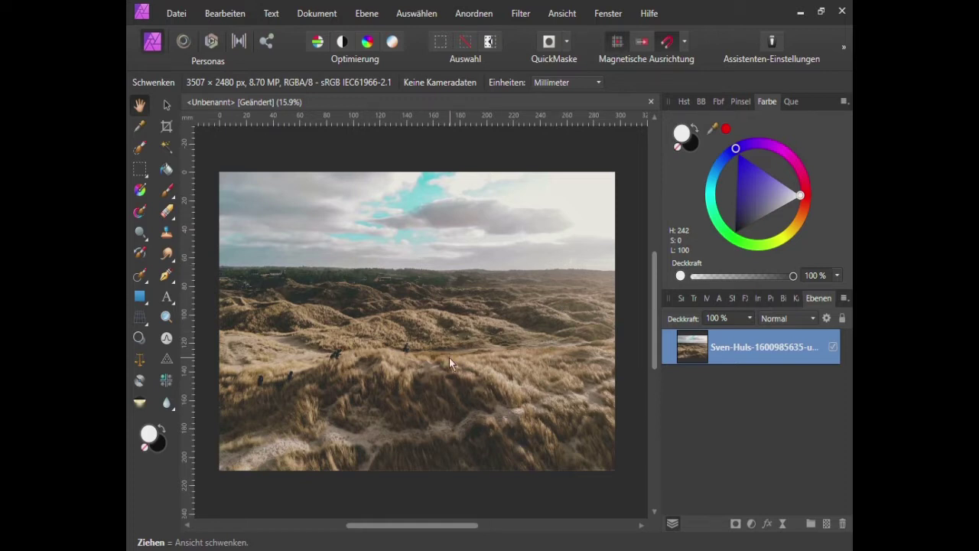
Load the photo layer's luminosity as a selection, add it as a mask to that layer, and deselect
left_click(683, 343, "ctrl+alt")
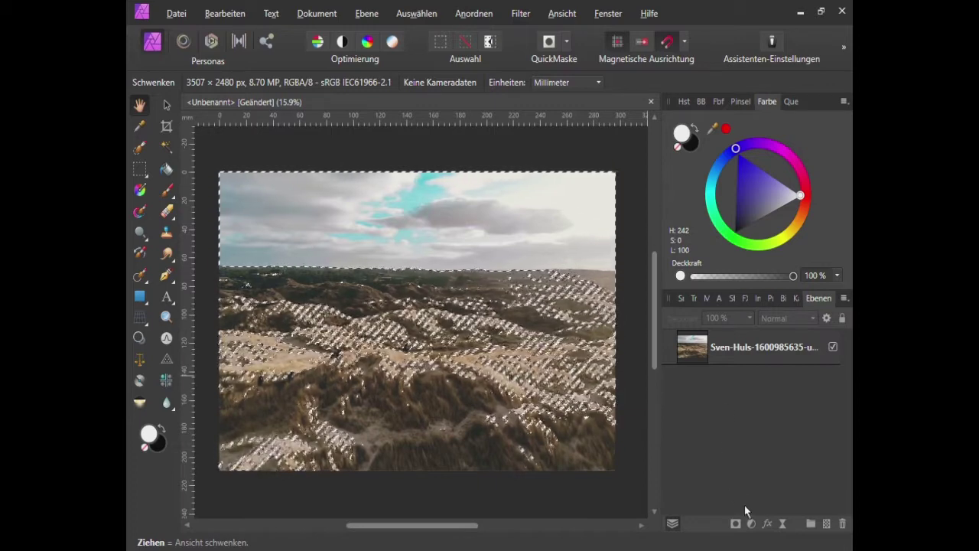
left_click(703, 354)
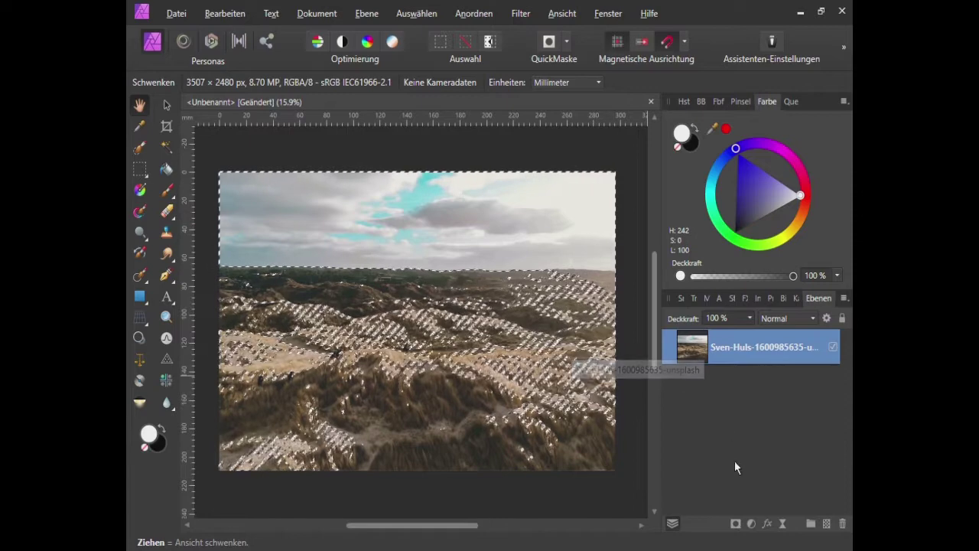
left_click(736, 526)
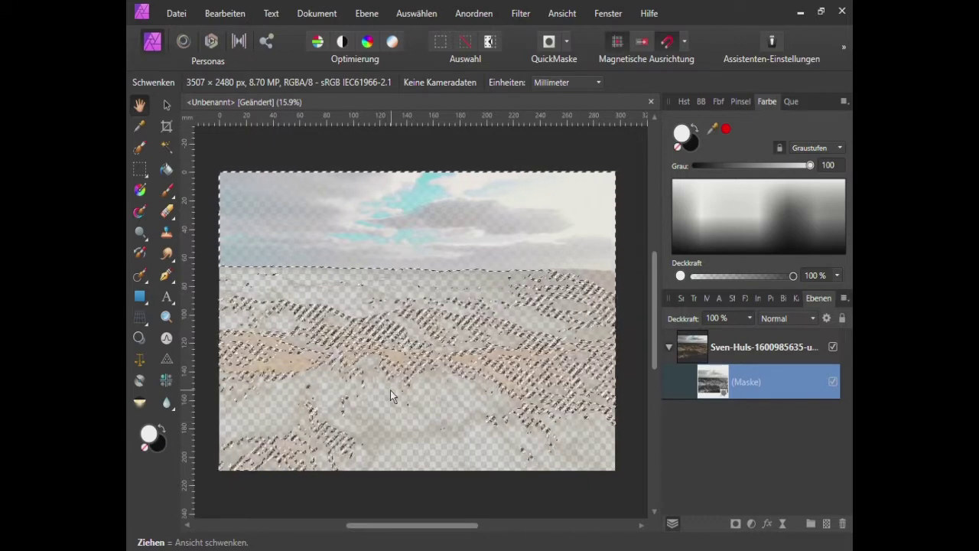
left_click(319, 18)
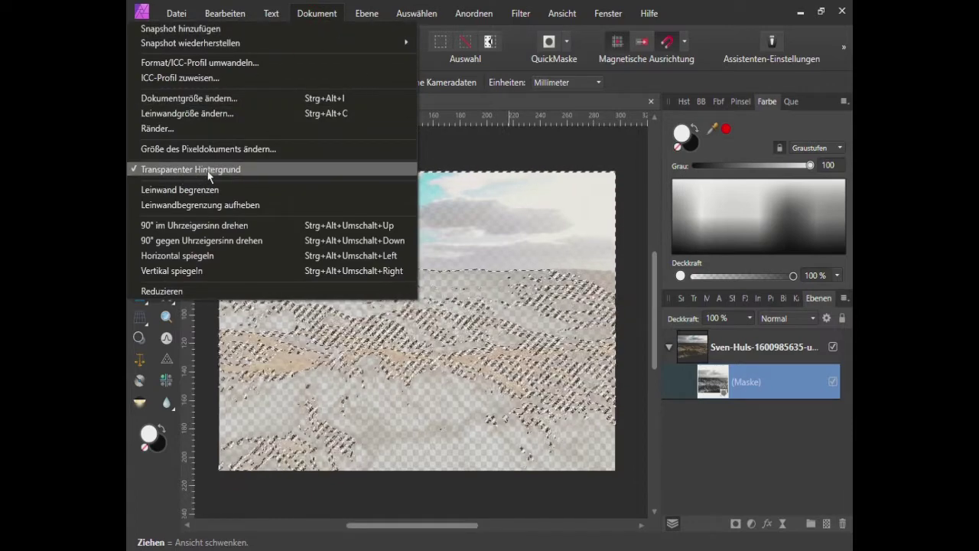
left_click(635, 257)
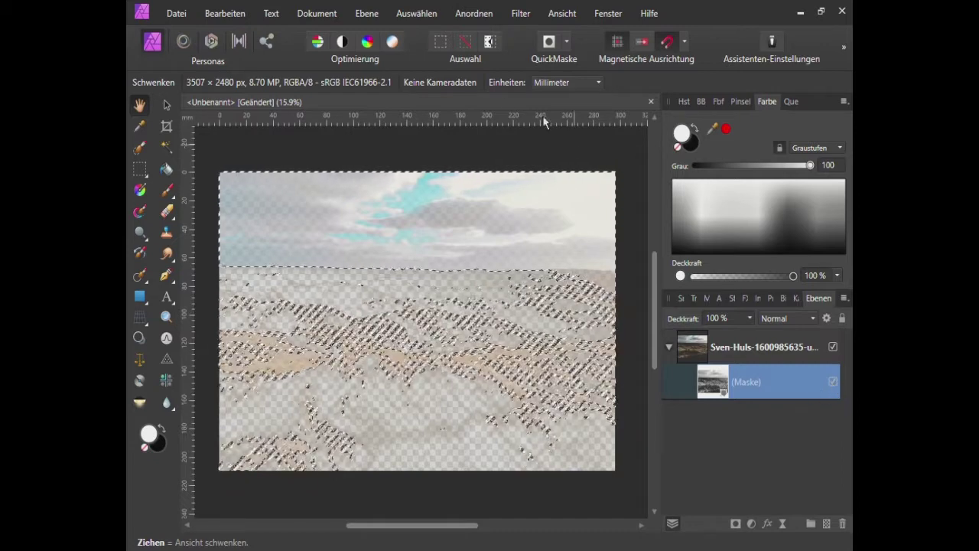
left_click(463, 46)
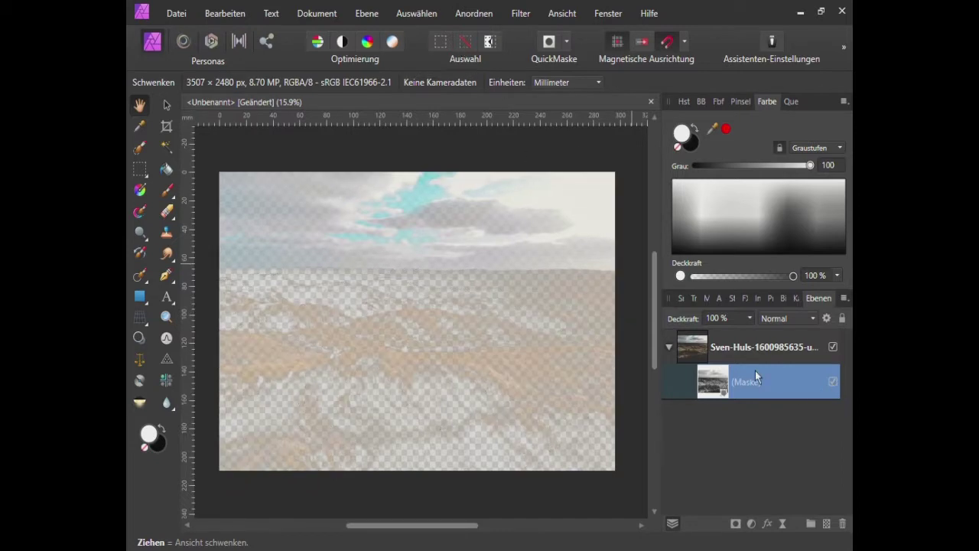
Switch off the photo's mask and flood-fill a new pixel layer above the photo with dark red (H 7, S 97, L 36)
left_click(832, 384)
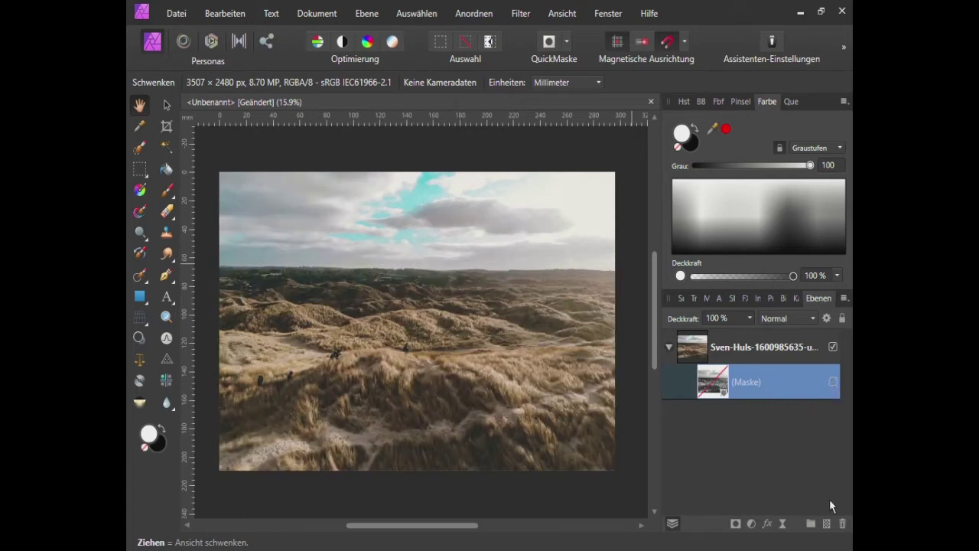
left_click(698, 347)
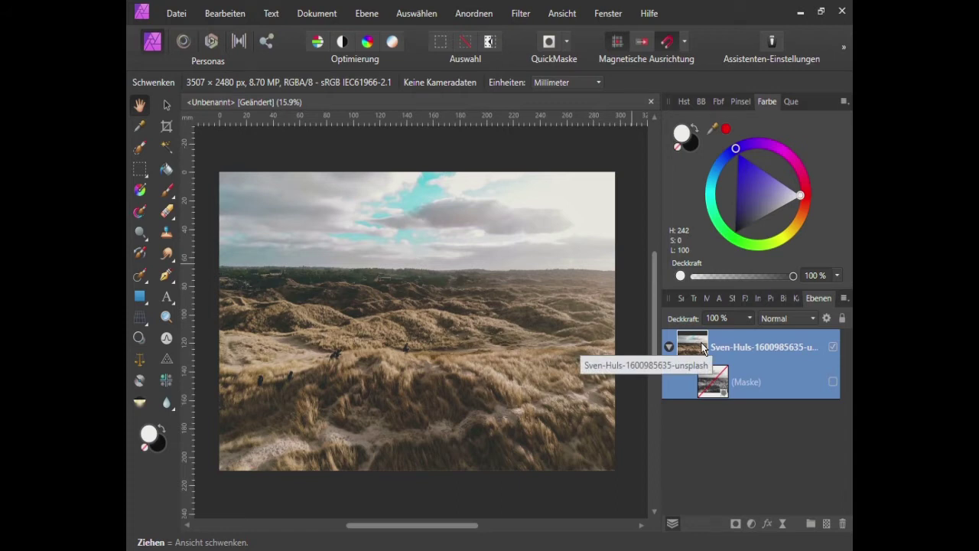
left_click(826, 525)
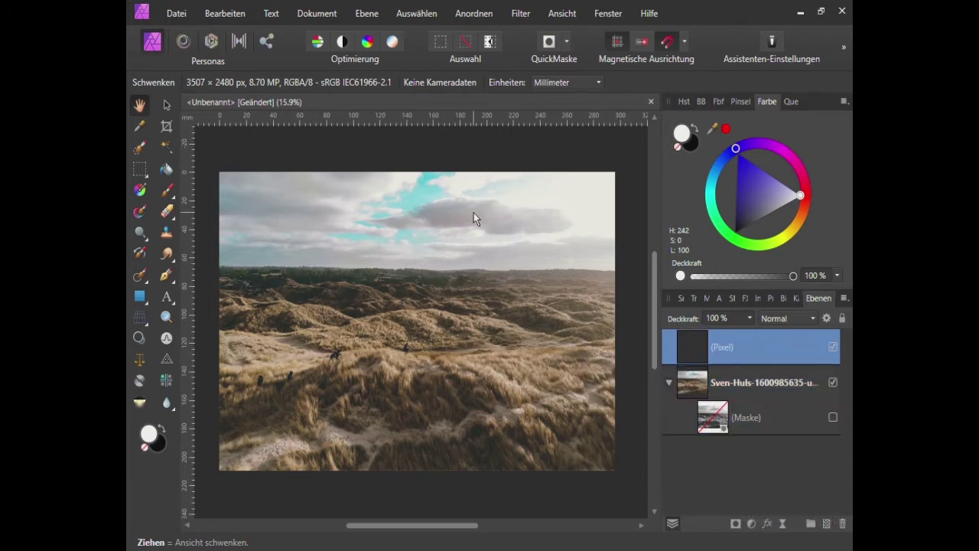
left_click(166, 173)
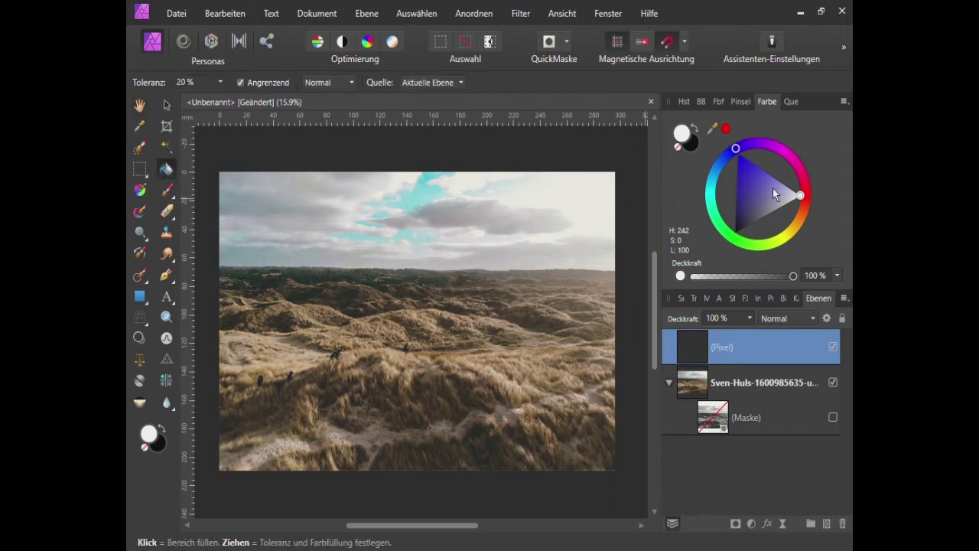
left_click_drag(783, 192, 800, 196)
mouse_move(734, 151)
left_mouse_down()
mouse_move(807, 175)
mouse_move(804, 202)
mouse_move(784, 191)
left_mouse_up()
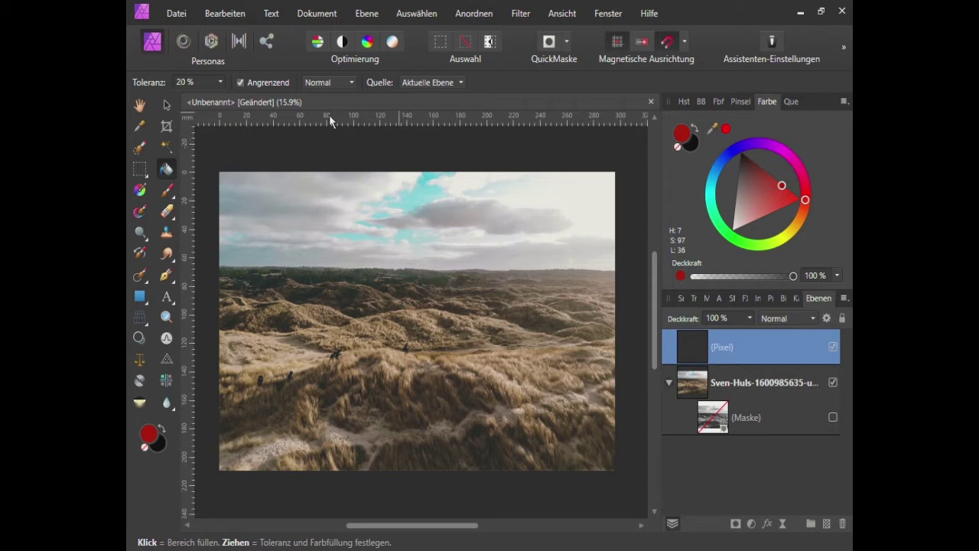
left_click(337, 222)
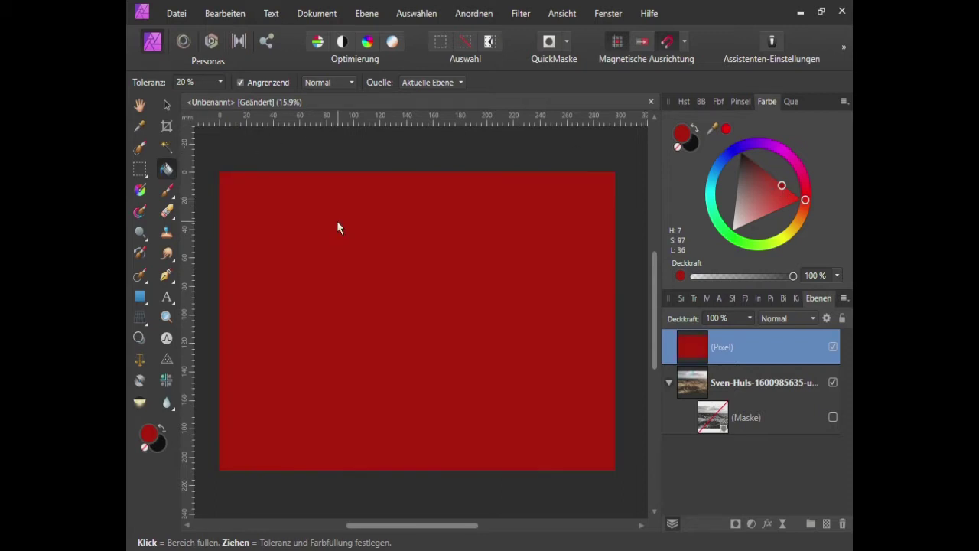
Move the mask from the photo layer onto the red pixel layer and switch it back on
left_click(727, 426)
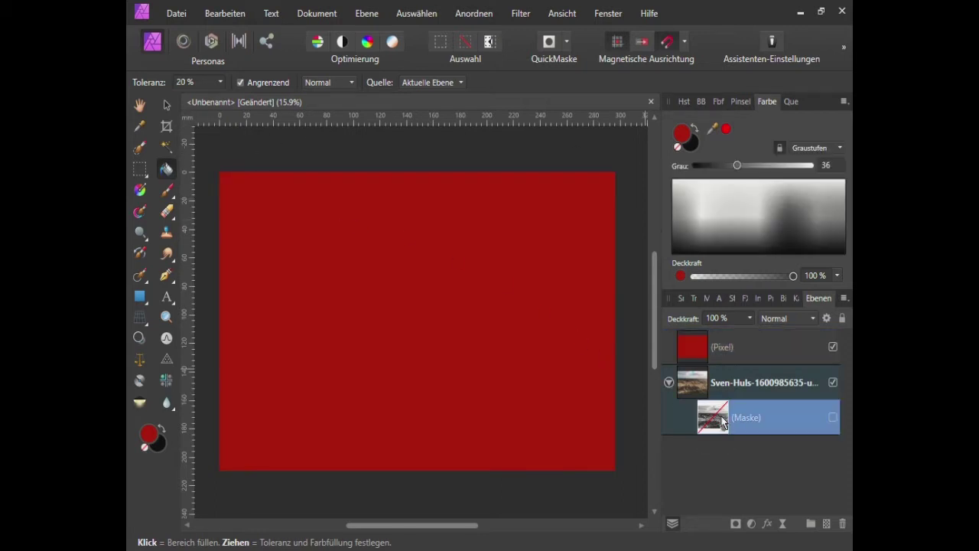
left_click_drag(720, 406, 729, 354)
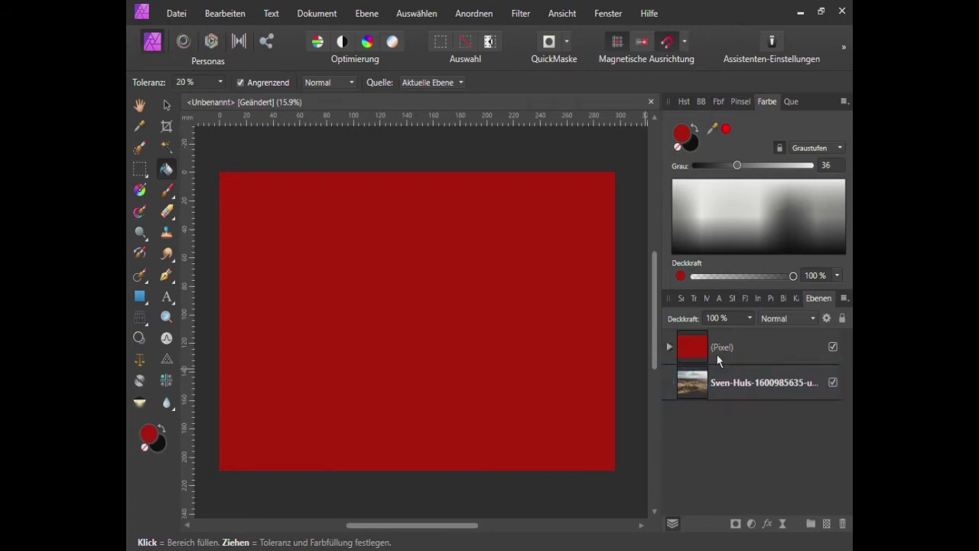
left_click(670, 348)
left_click(833, 384)
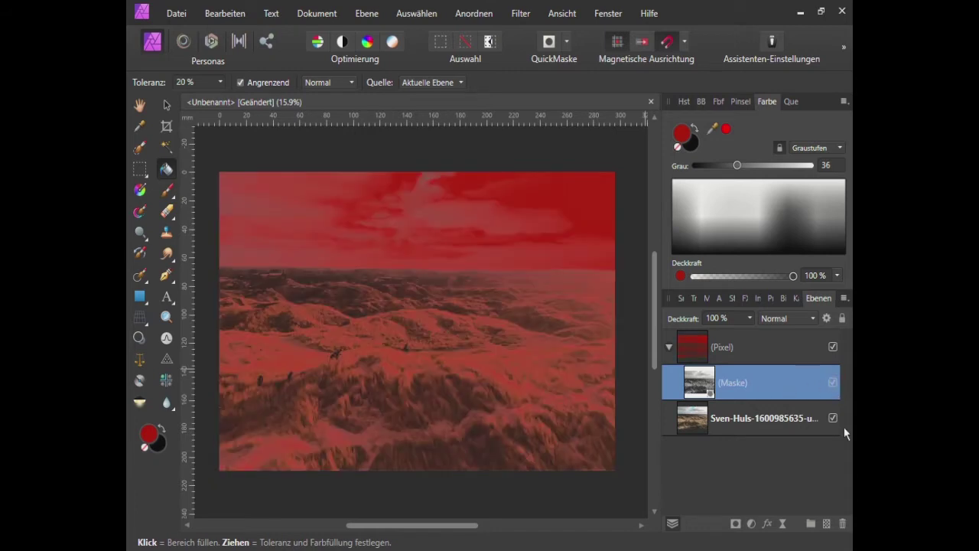
Lower the masked red pixel layer's opacity to 50 % and compare the photo with and without the tint
left_click(833, 419)
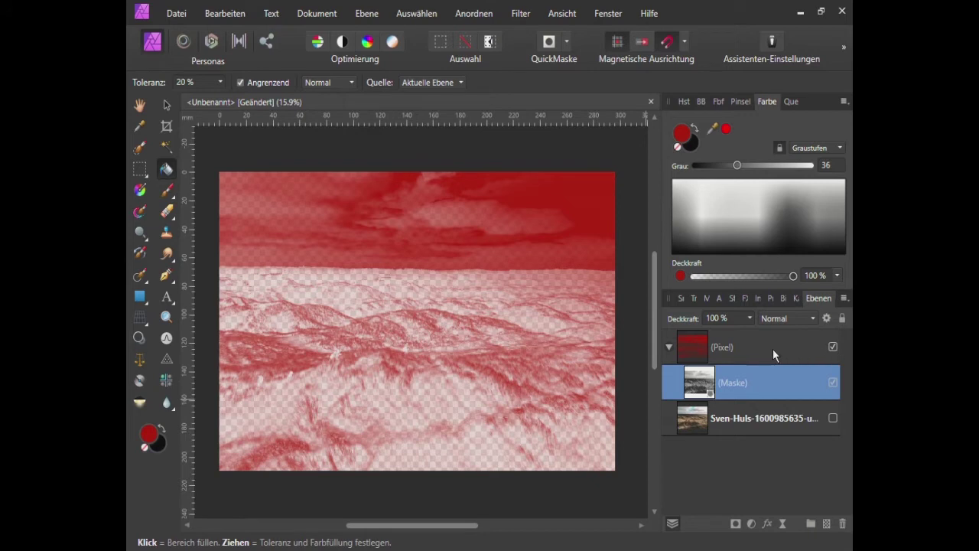
left_click(711, 346)
left_click(751, 318)
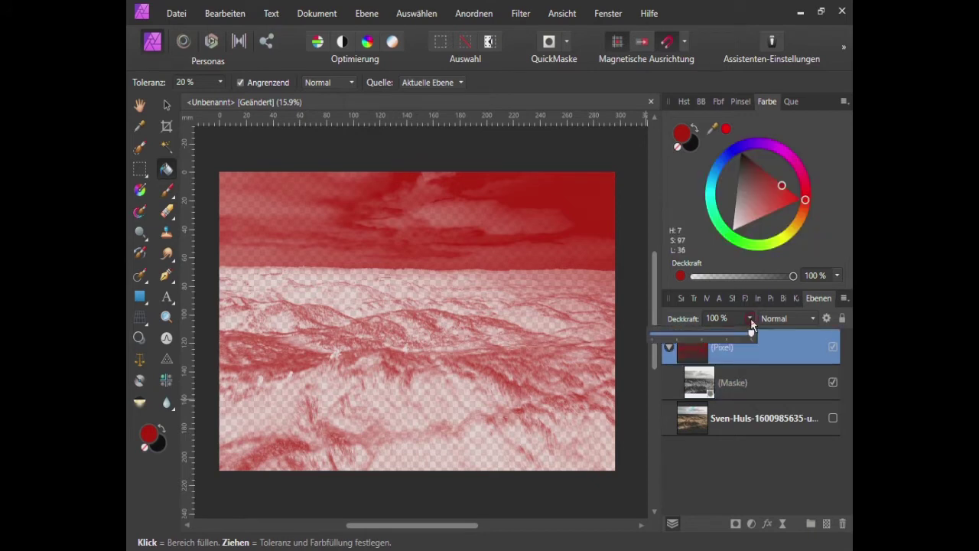
left_click(832, 417)
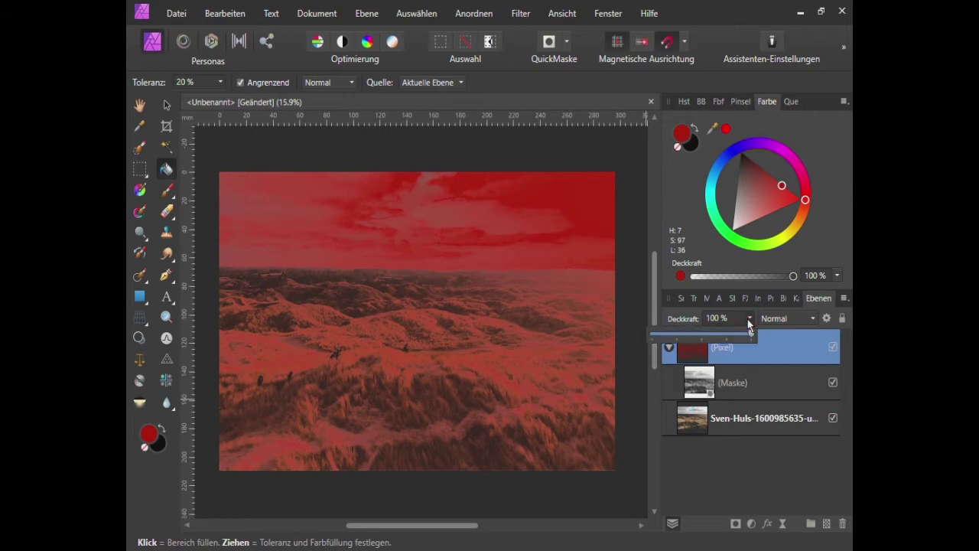
left_click_drag(752, 337, 698, 337)
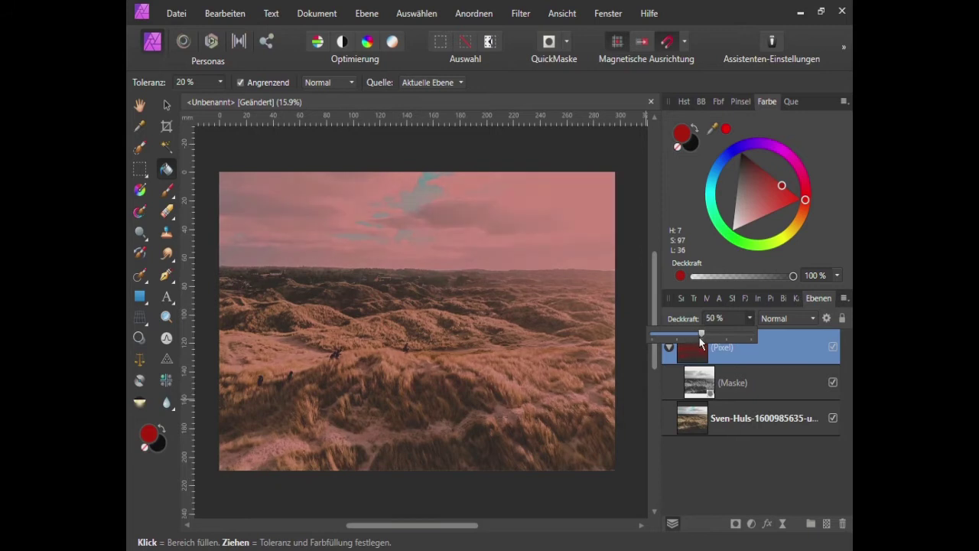
left_click(833, 348)
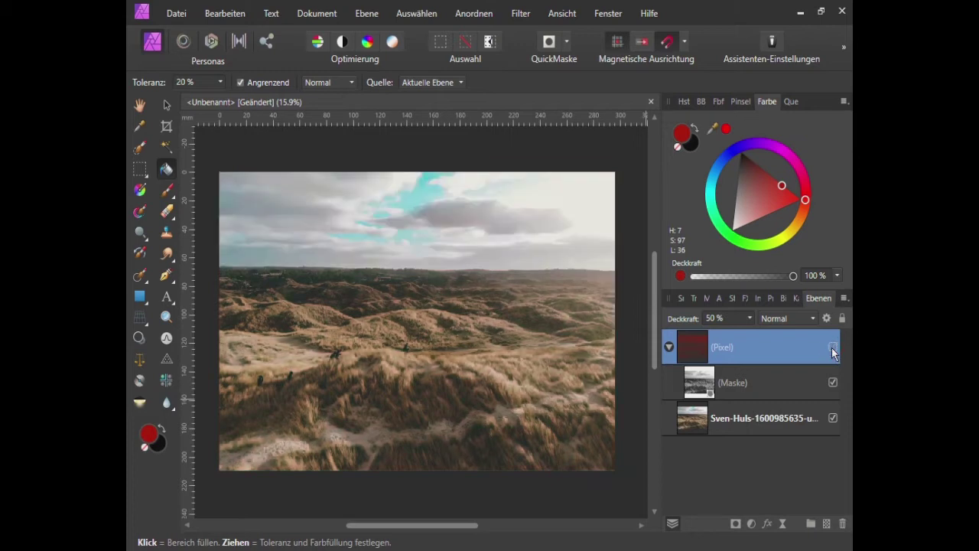
left_click(833, 348)
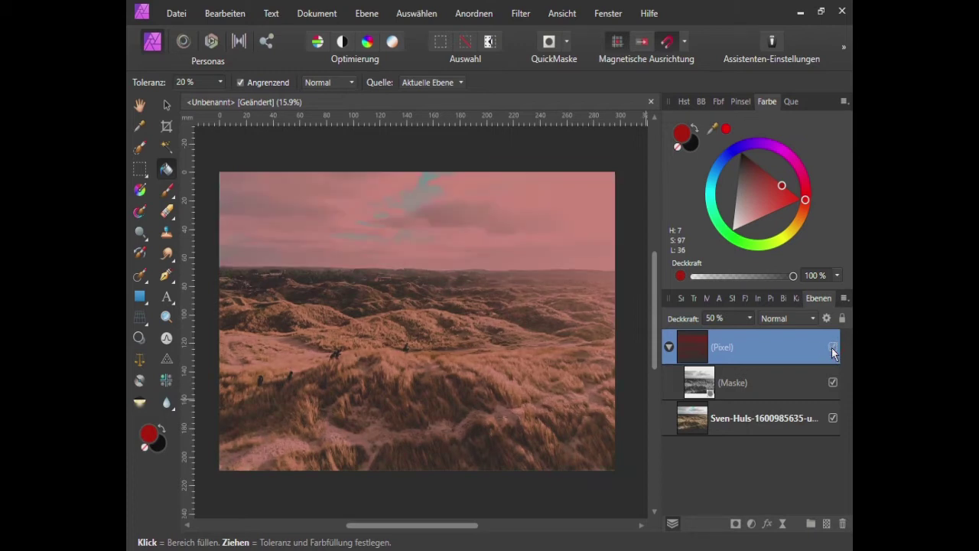
Try an HSL adjustment on the red layer with hue -63°, saturation -2 % and lightness -5 %, and delete it again
left_click(706, 385)
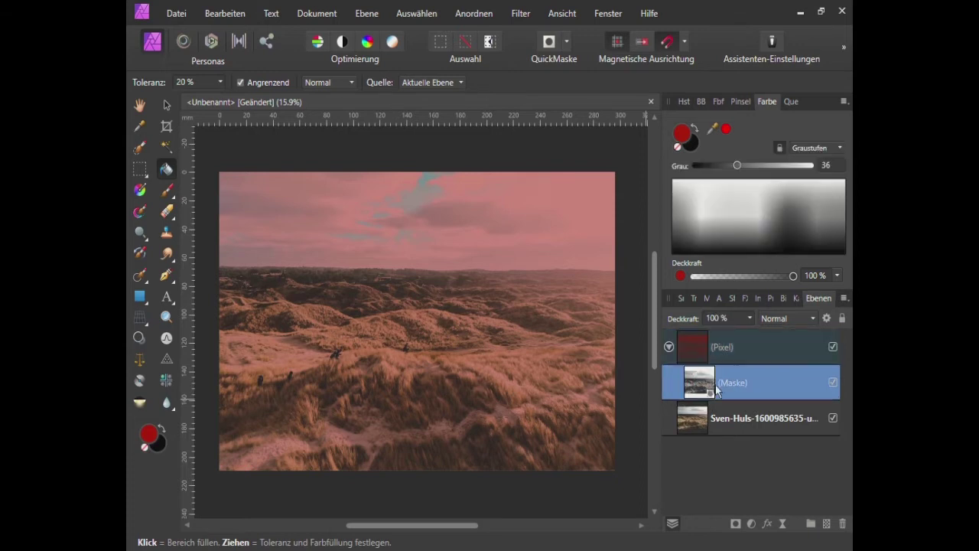
left_click(751, 524)
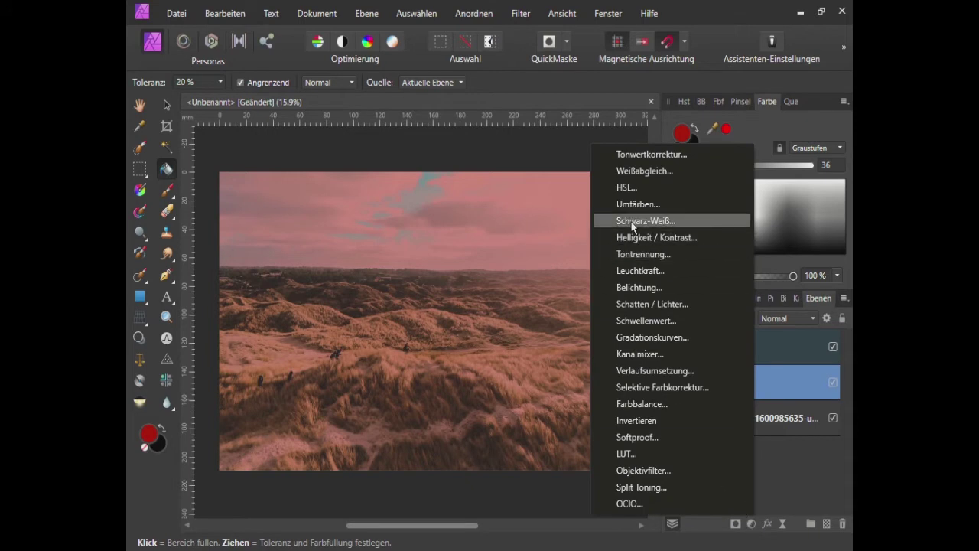
left_click(626, 188)
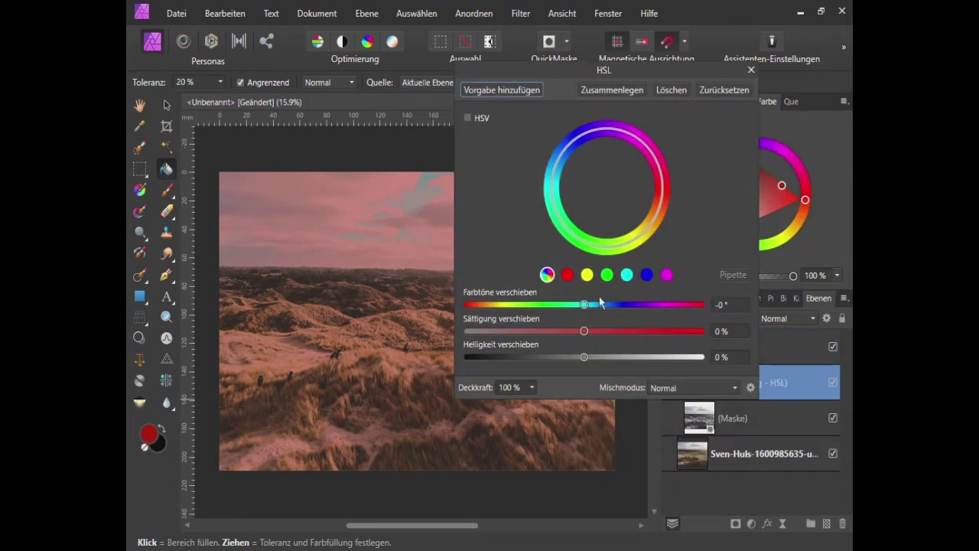
left_click_drag(585, 332, 580, 362)
left_click_drag(583, 305, 543, 305)
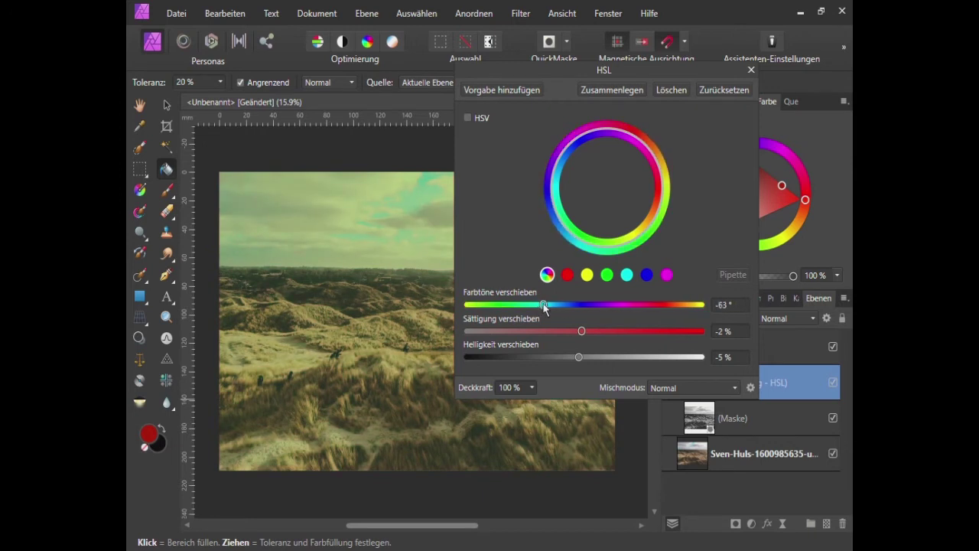
left_click(751, 71)
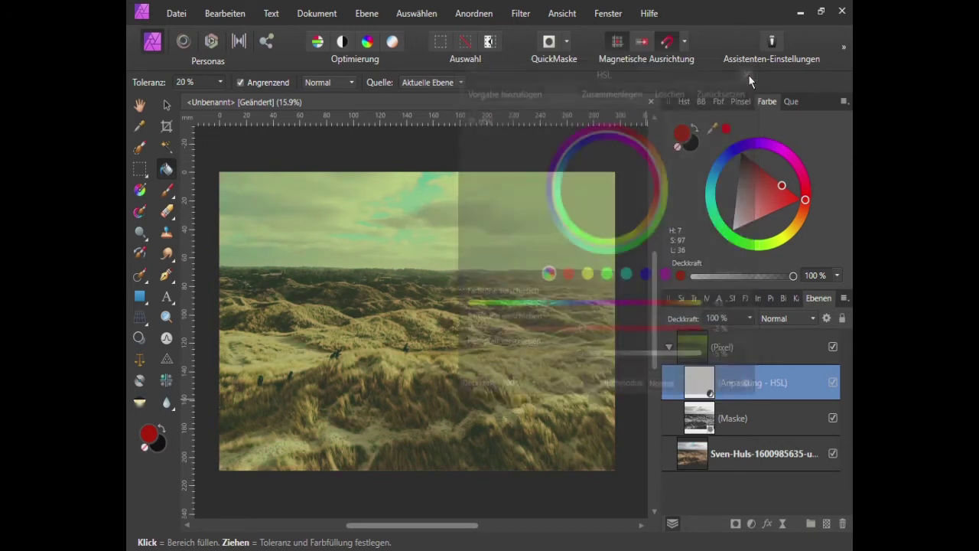
left_click(833, 347)
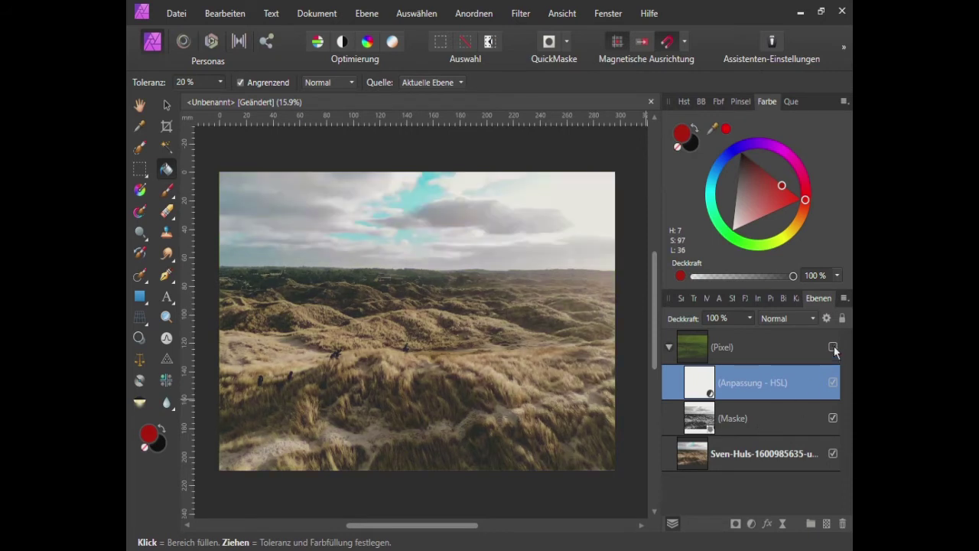
left_click(834, 348)
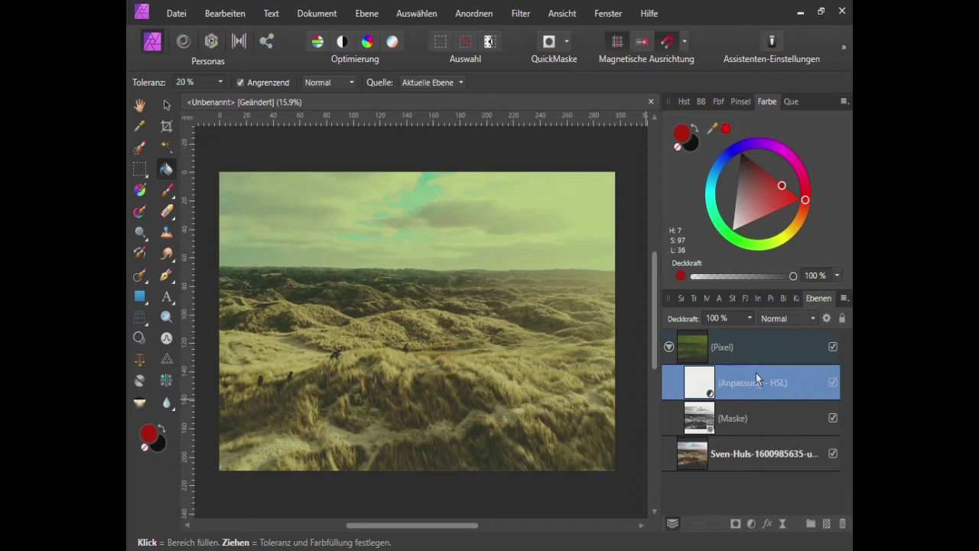
left_click(844, 528)
Refill the masked pixel layer with near-black (H 7, S 48, L 1)
left_click(699, 351)
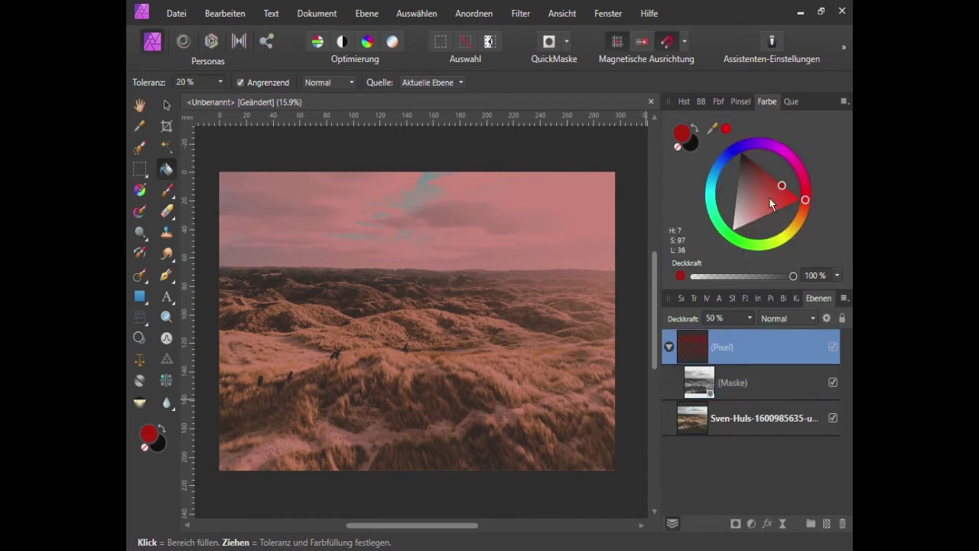
left_click_drag(782, 186, 741, 154)
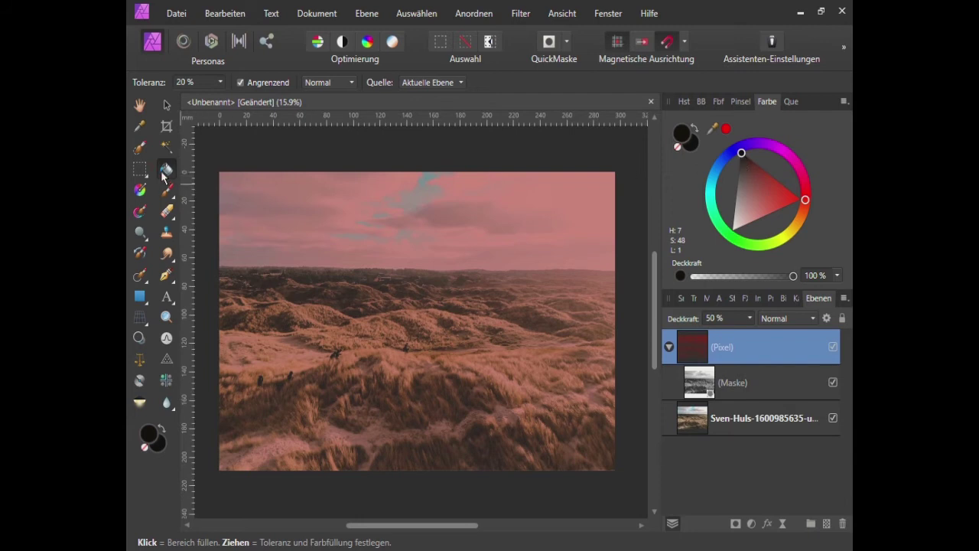
left_click(369, 212)
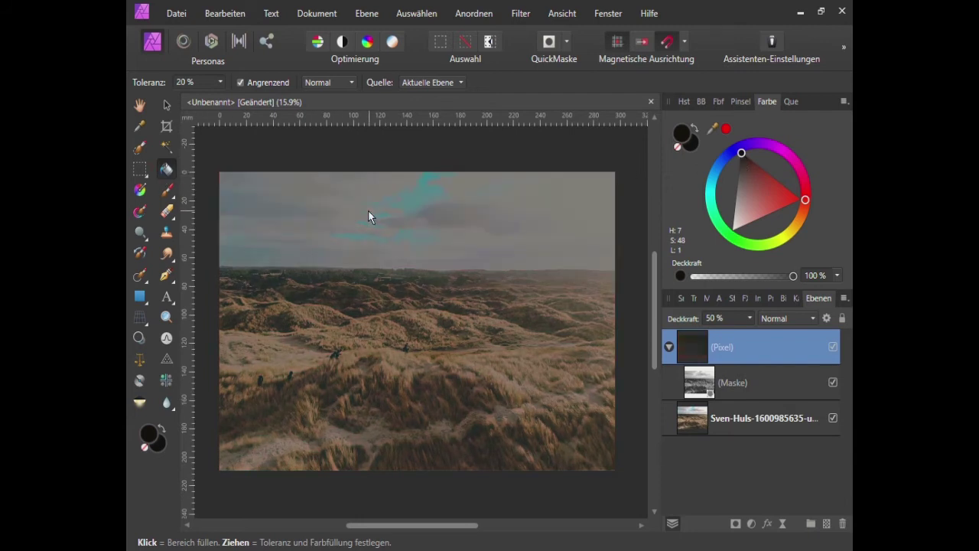
Blend the black pixel layer with Ineinanderkopieren at 75 % opacity and hide it for a before/after comparison
left_click(812, 320)
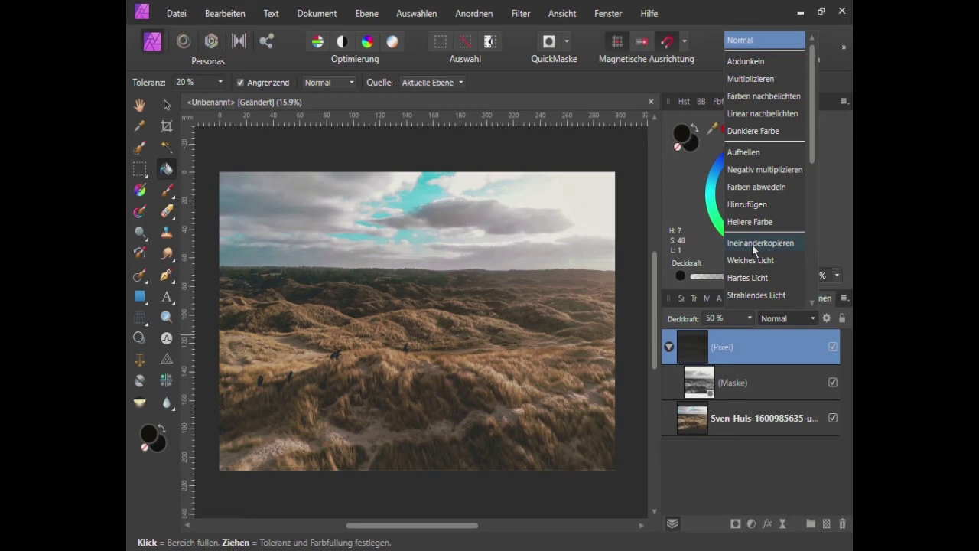
left_click(752, 243)
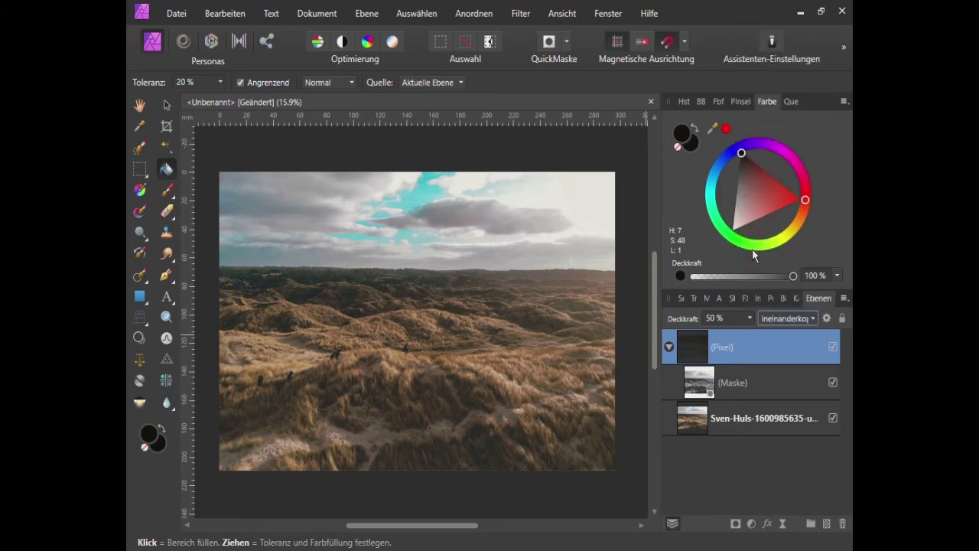
left_click(750, 318)
left_click_drag(752, 336, 774, 338)
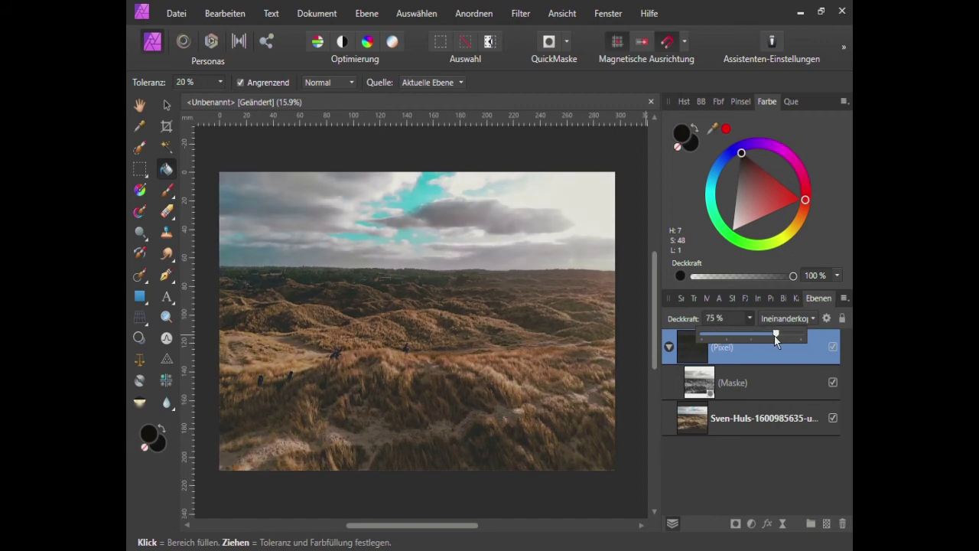
left_click(833, 348)
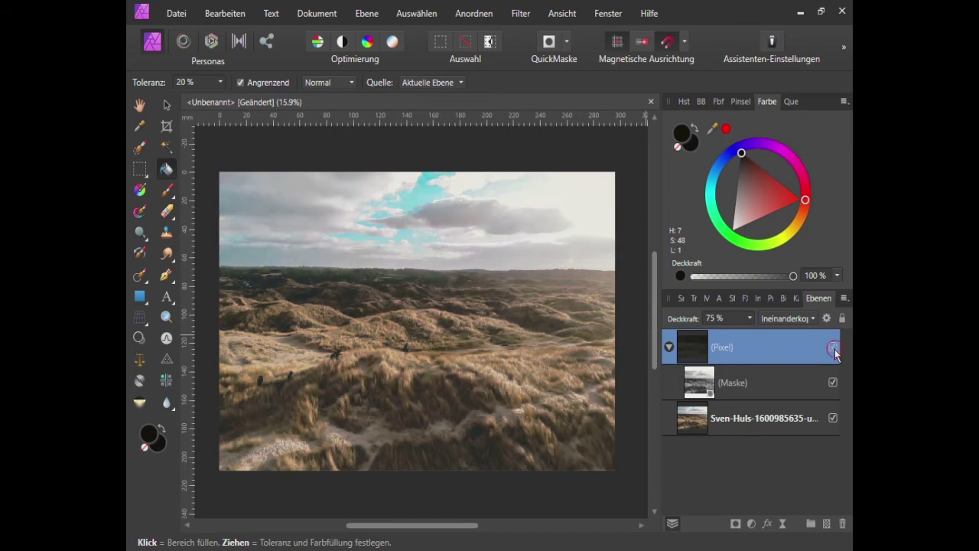
Show the black pixel layer again and brush near-white (H 0, S 100, L 99) along the sandy path in the foreground dunes
left_click(834, 349)
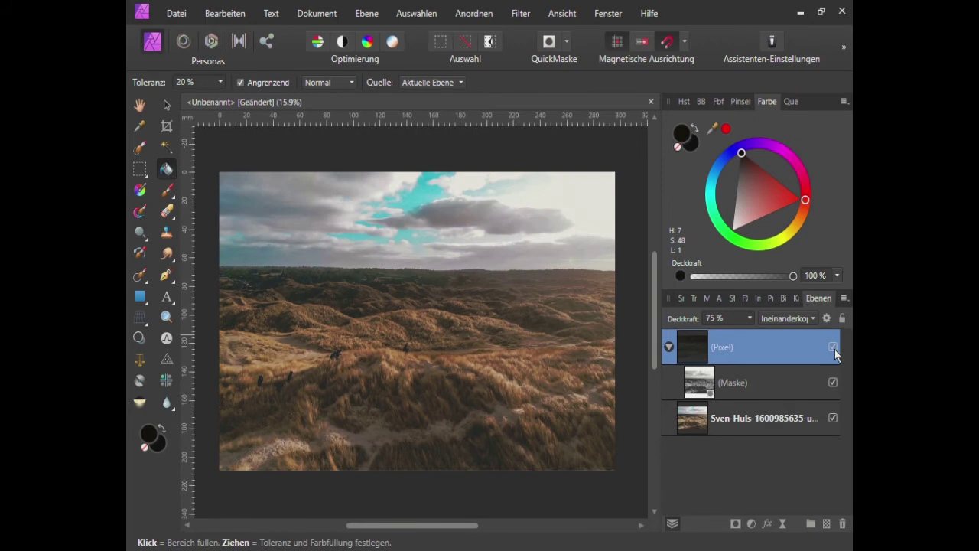
key("b")
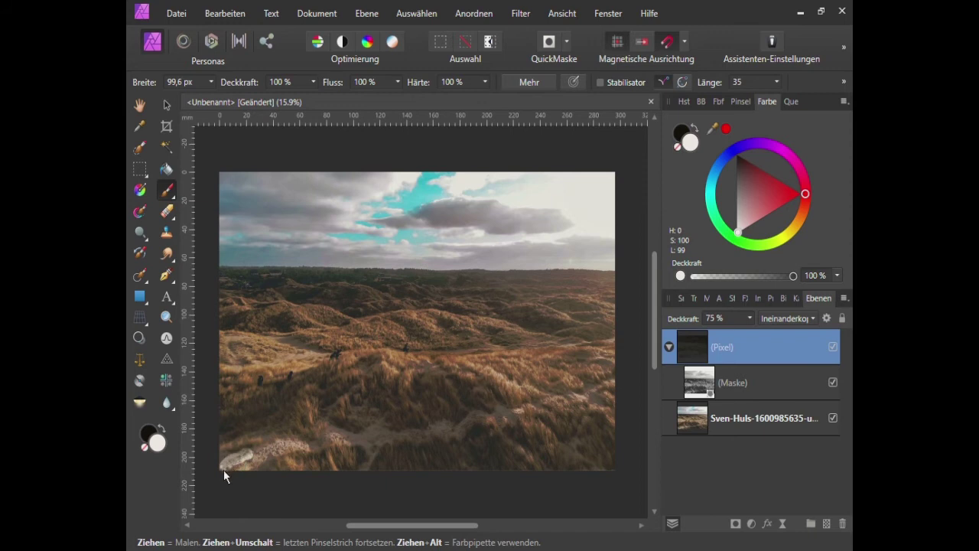
left_click_drag(251, 465, 252, 456)
left_click_drag(289, 444, 306, 445)
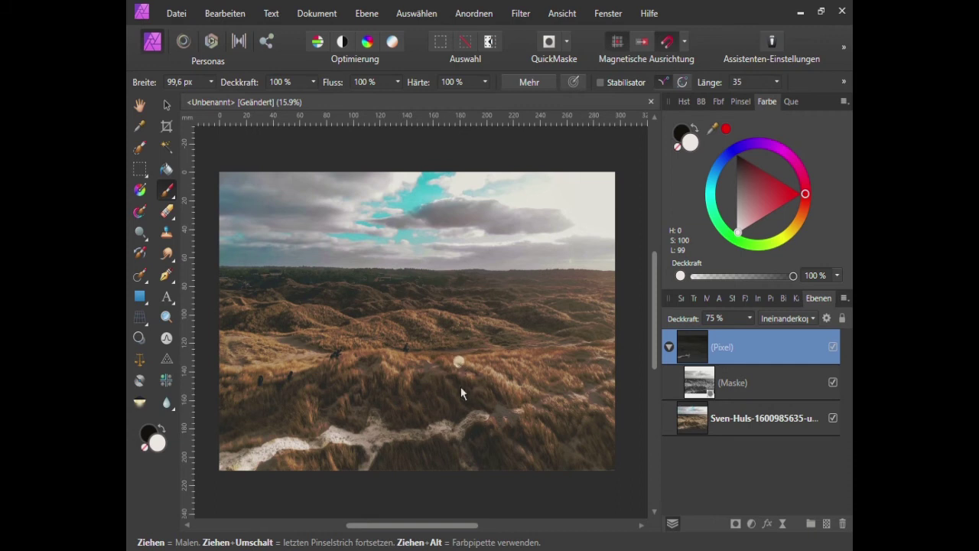
Try a smaller brush tip of 61.1 px and a larger one of 141.4 px over the sandy path
key("ctrl+alt")
key("ctrl+alt+8")
key("ctrl+alt+8")
key("ctrl+alt+8")
key("ctrl+alt+8")
key("ctrl+alt+8")
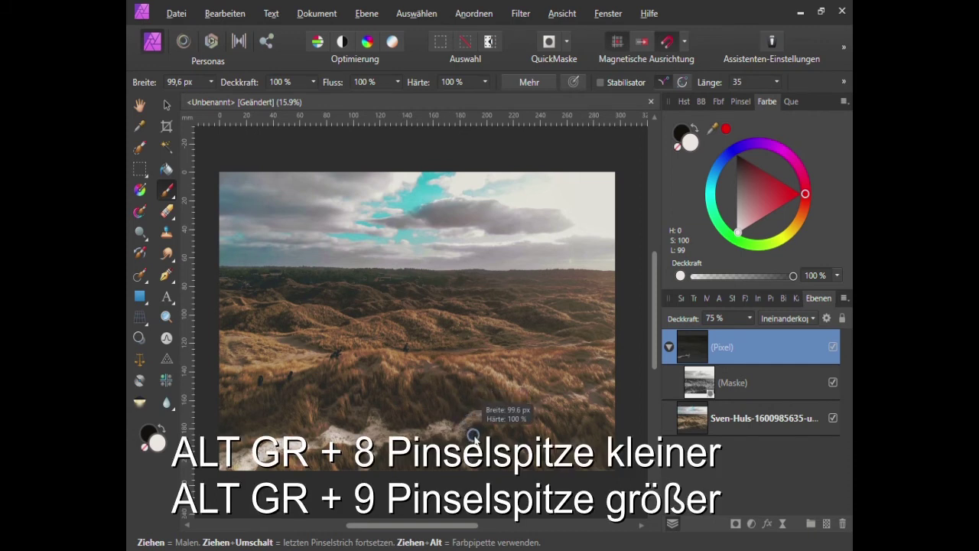
key("ctrl+alt+9")
key("ctrl+alt+9")
key("ctrl+alt+9")
key("ctrl+alt+9")
key("ctrl+alt+9")
key("ctrl+alt+9")
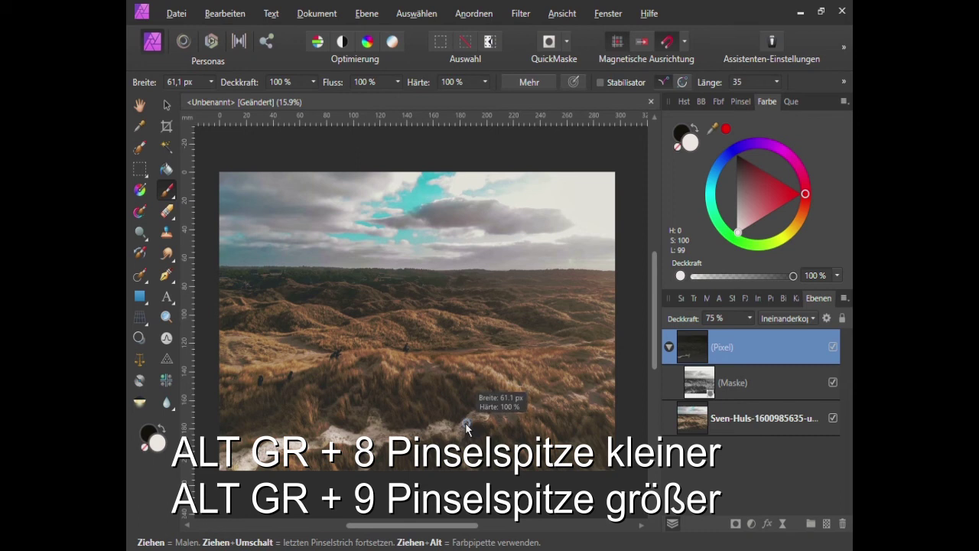
key("ctrl+alt+9")
key("ctrl+alt+9")
key("ctrl+alt+9")
key("ctrl+alt+9")
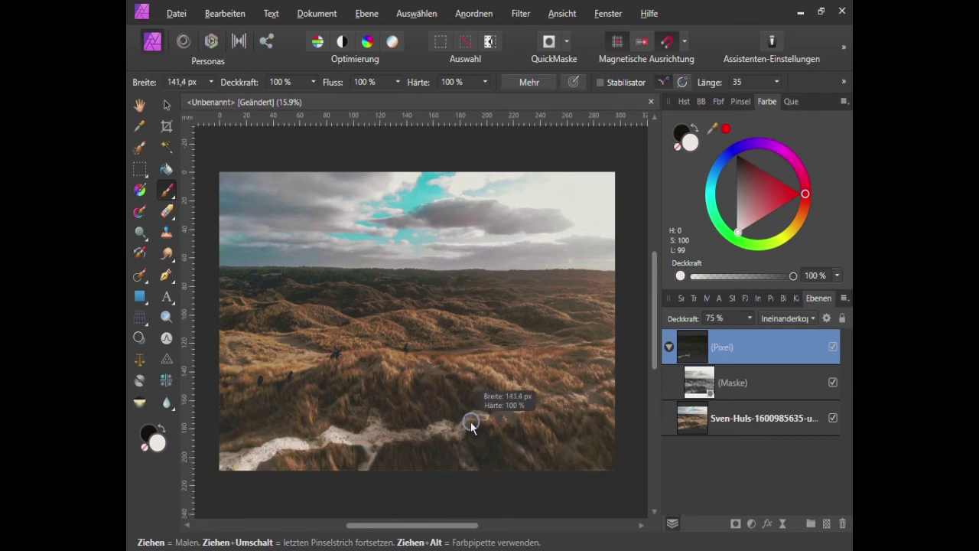
Reduce the paint brush width to 69 px for the narrow end of the sandy path
key("ctrl+alt+8")
key("ctrl+alt+8")
key("ctrl+alt+8")
key("ctrl+alt+8")
key("ctrl+alt+8")
key("ctrl+alt+8")
key("ctrl+alt+8")
key("ctrl+alt+8")
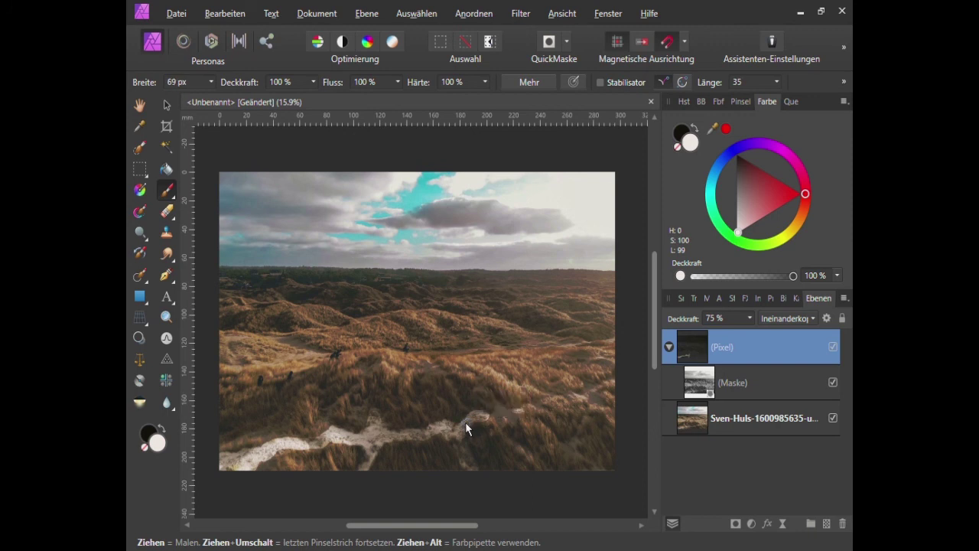